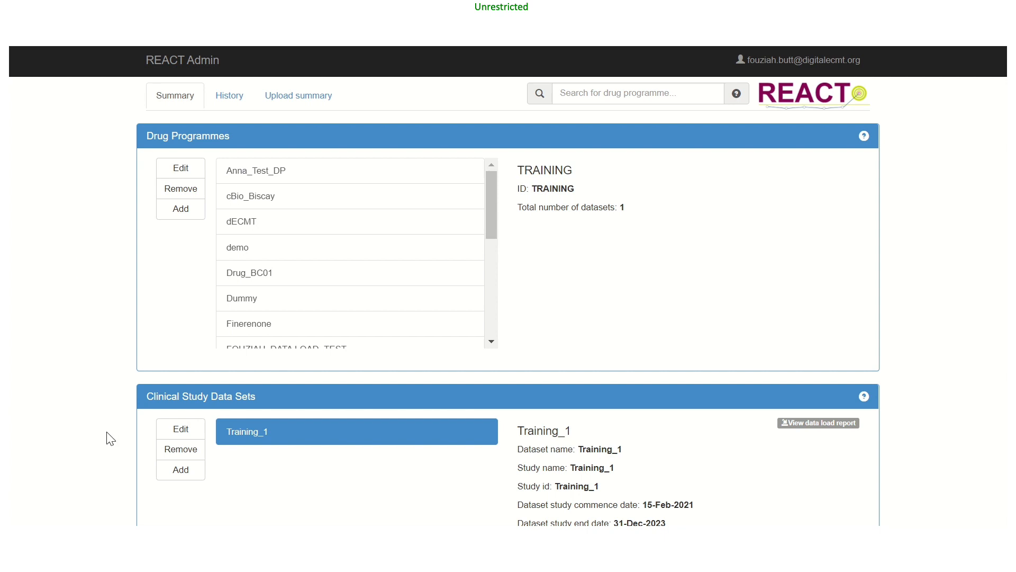
Open the Training_1 clinical study dataset for editing and go to its source data mappings
{"action": "left_click", "coordinate": [170, 435]}
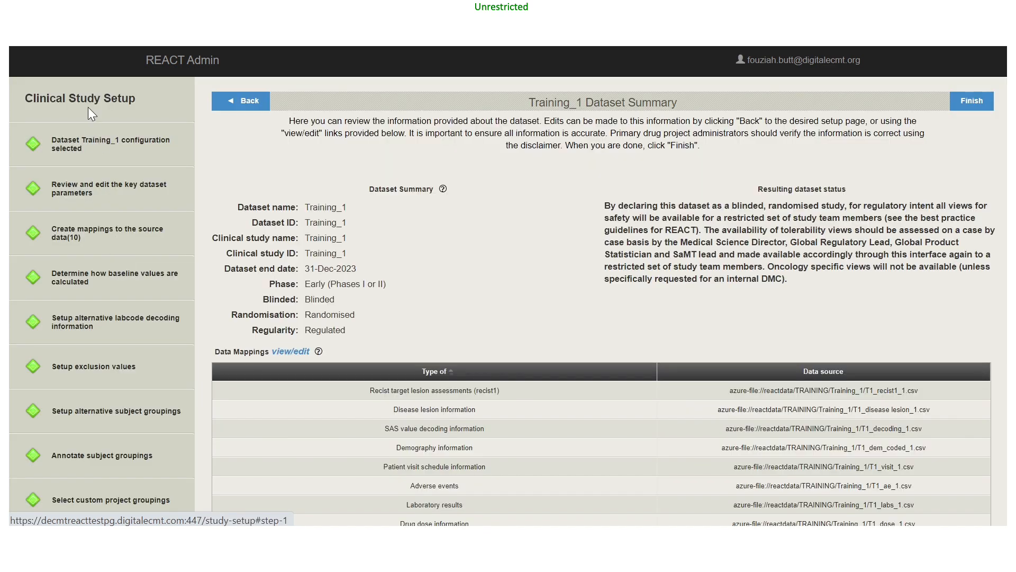
{"action": "left_click", "coordinate": [78, 241]}
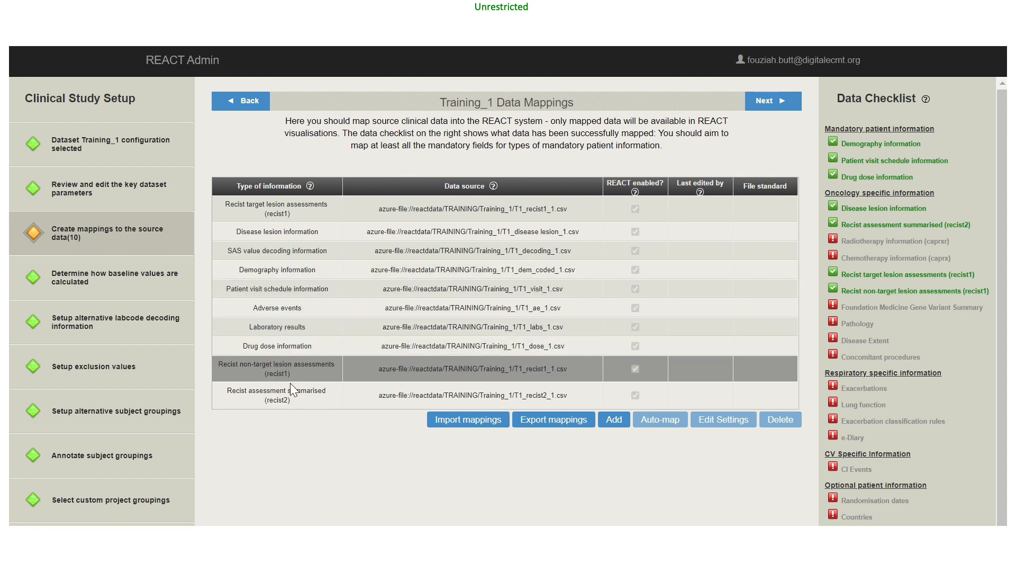
{"action": "left_click", "coordinate": [613, 420]}
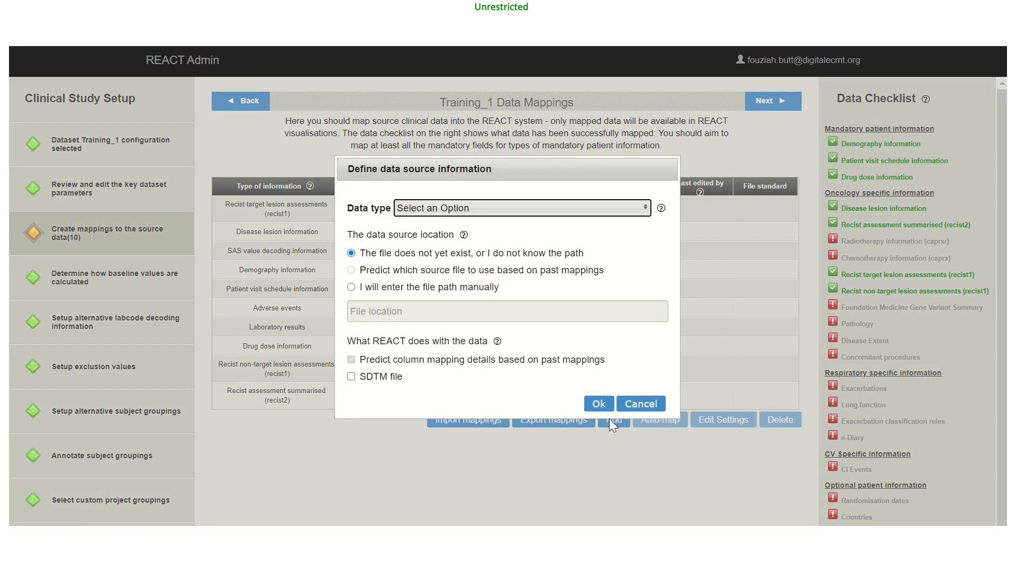
{"action": "left_click", "coordinate": [645, 210]}
{"action": "left_click_drag", "start_coordinate": [640, 249], "coordinate": [637, 222]}
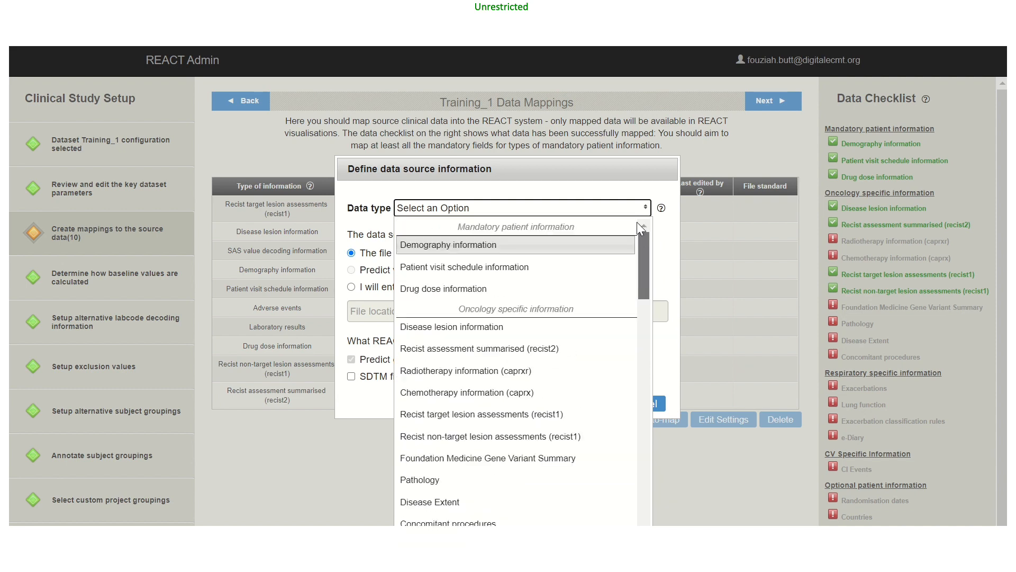
{"action": "left_click", "coordinate": [436, 416]}
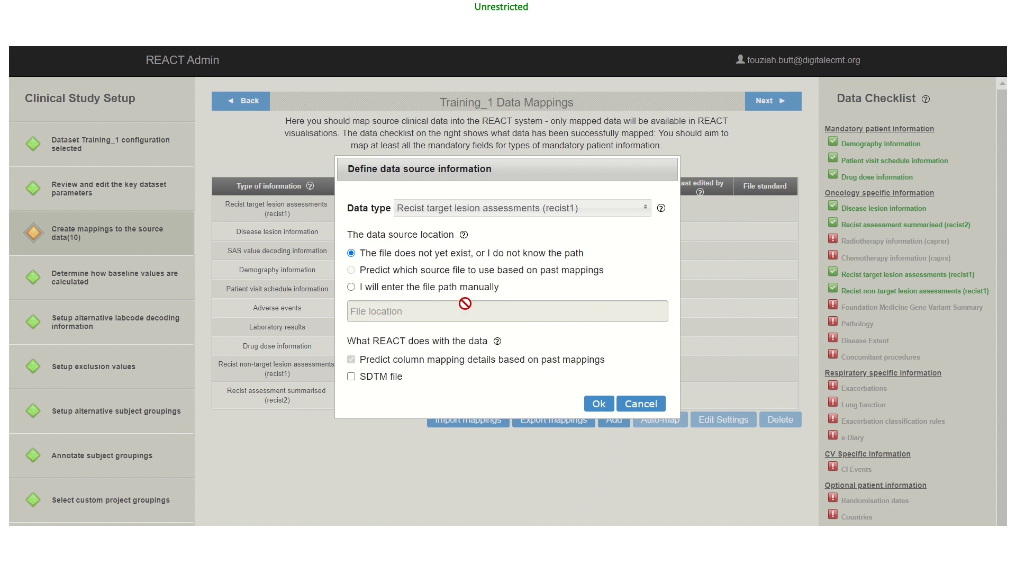
{"action": "left_click", "coordinate": [353, 287]}
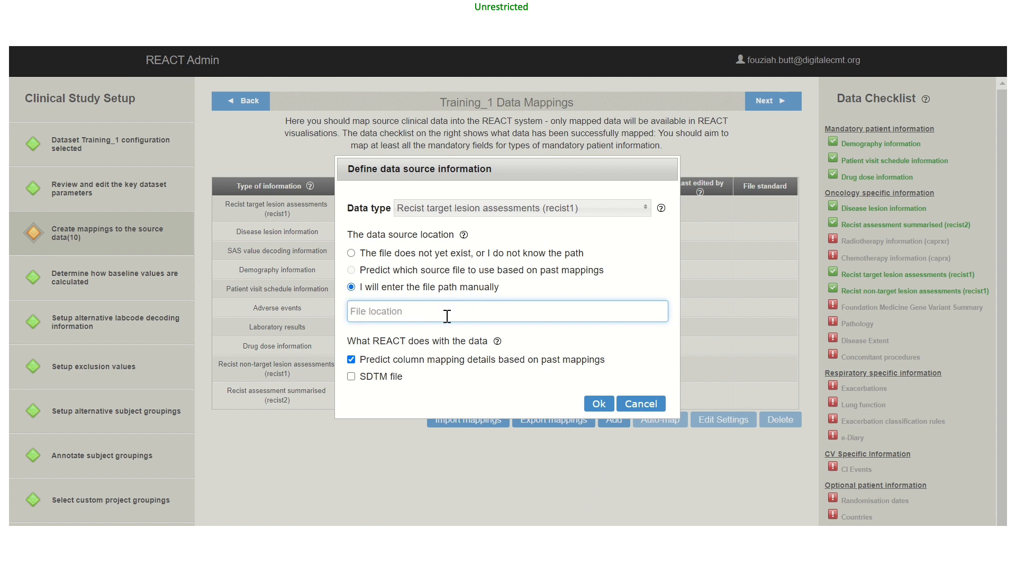
{"action": "left_click", "coordinate": [351, 360]}
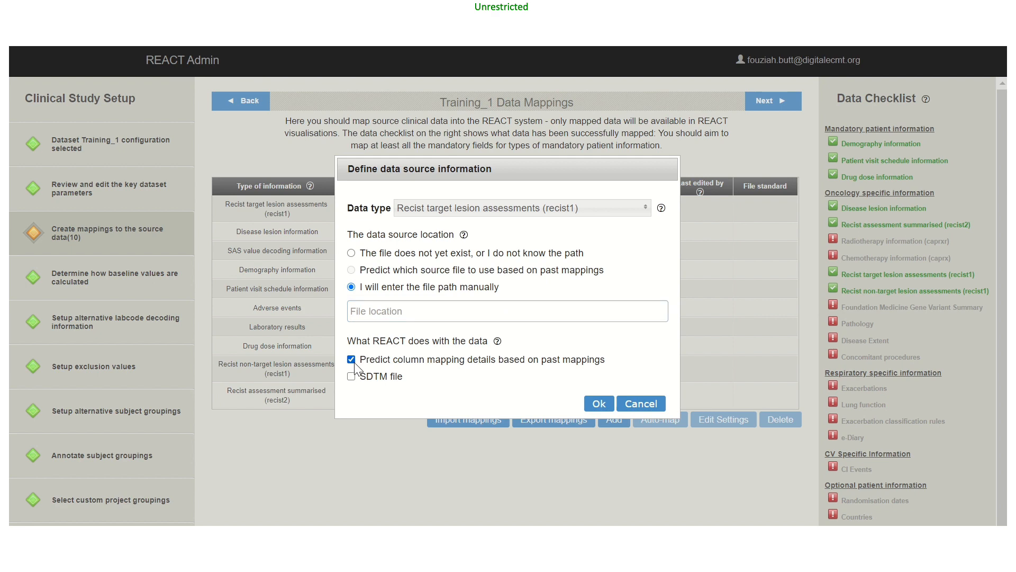
{"action": "left_click", "coordinate": [634, 405]}
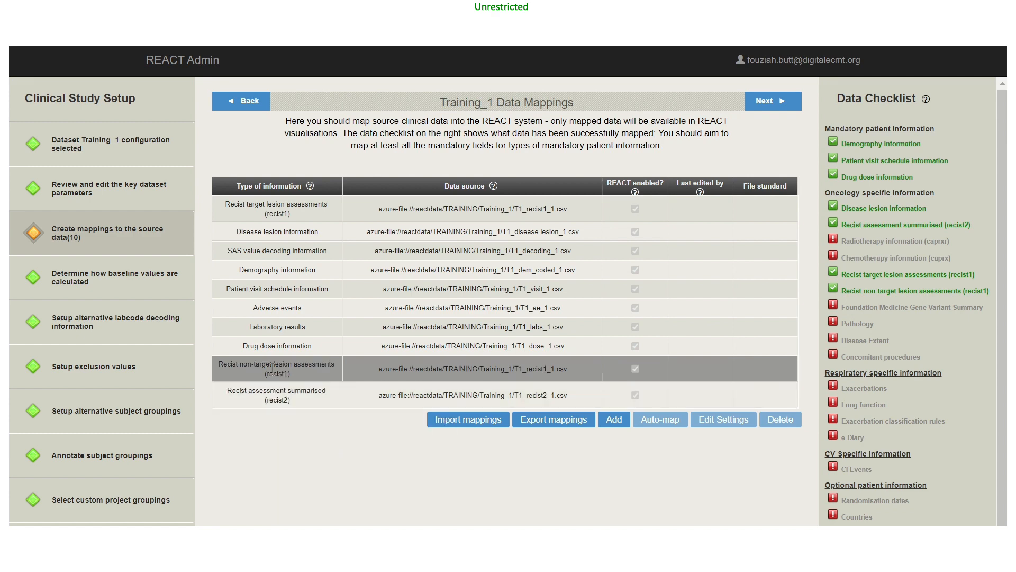
Review the column mappings of the Recist target lesion assessments (recist1) data source
{"action": "left_click", "coordinate": [258, 208]}
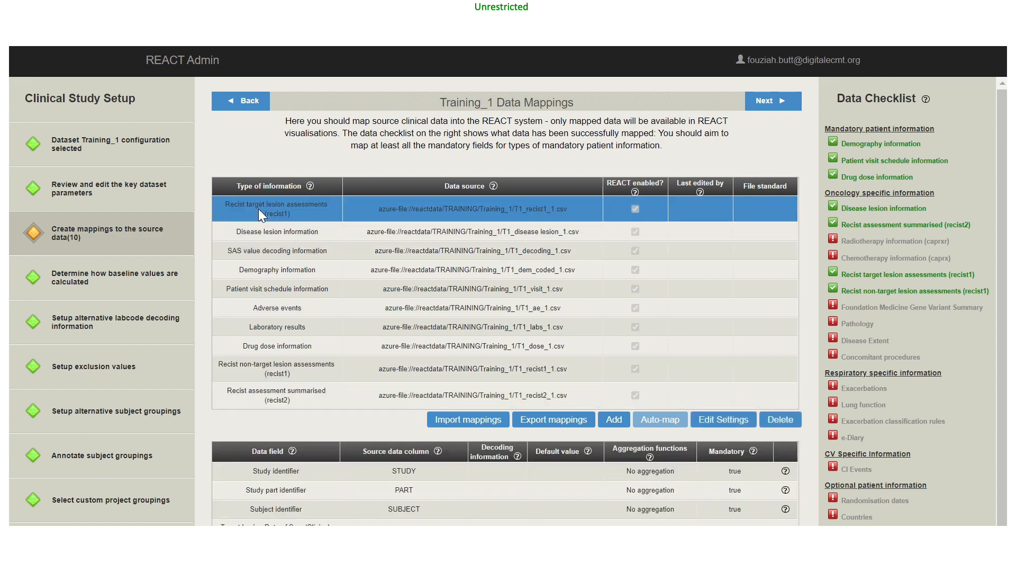
{"action": "scroll", "coordinate": [310, 399], "scroll_direction": "down", "scroll_amount": 5}
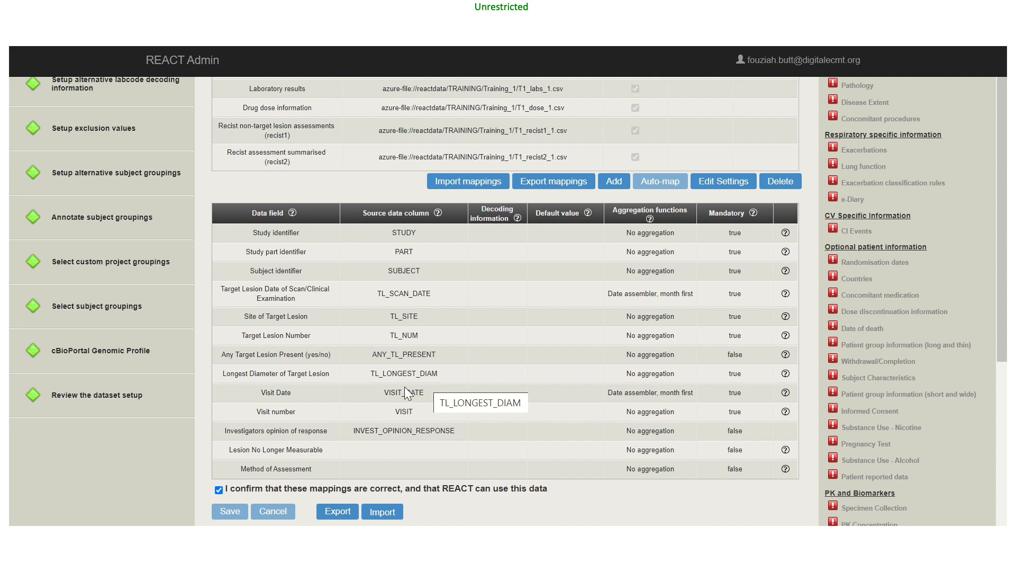
{"action": "scroll", "coordinate": [404, 387], "scroll_direction": "up", "scroll_amount": 3}
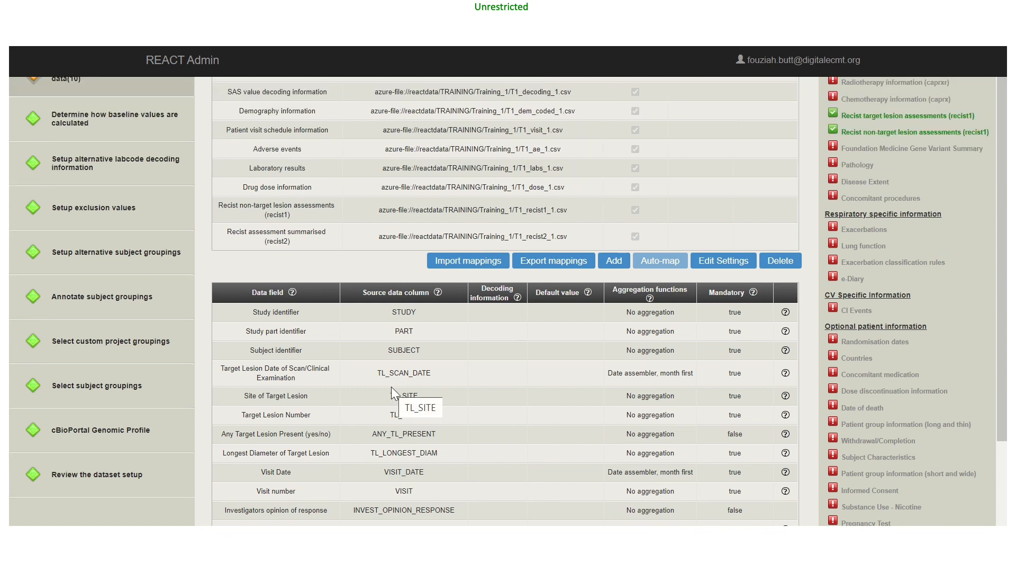
{"action": "scroll", "coordinate": [392, 386], "scroll_direction": "up", "scroll_amount": 3}
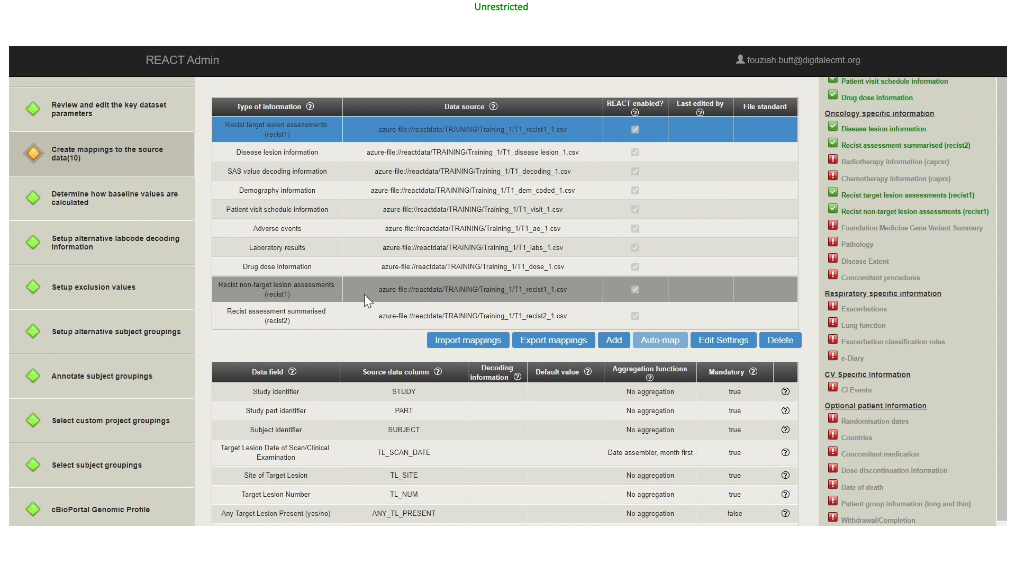
{"action": "left_click", "coordinate": [613, 350]}
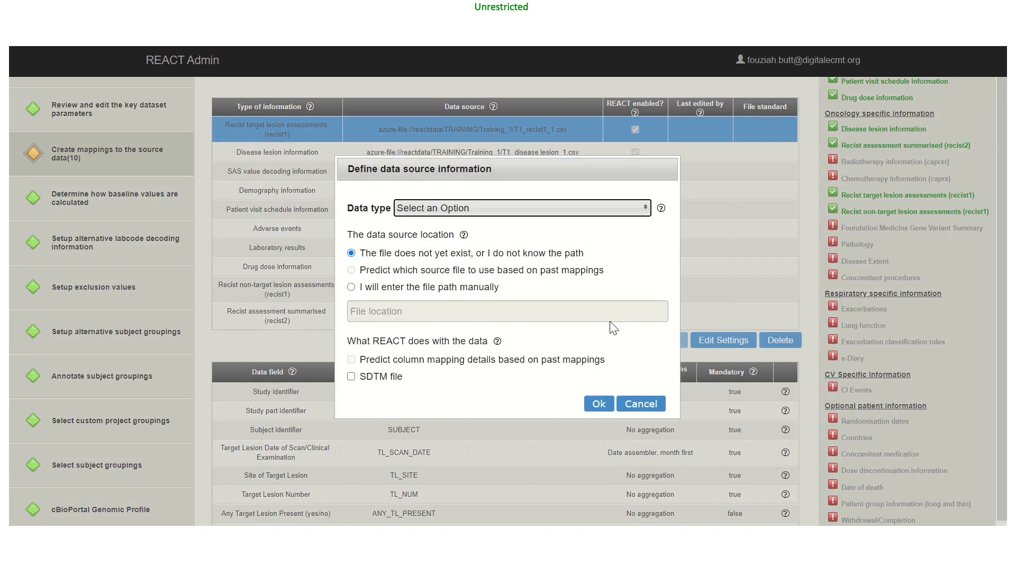
{"action": "left_click", "coordinate": [646, 208]}
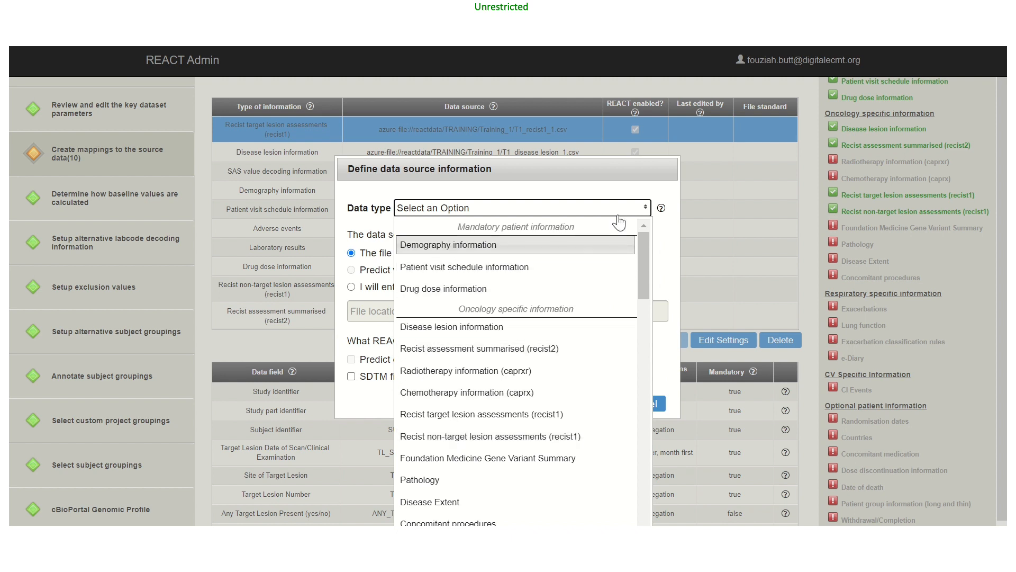
{"action": "left_click", "coordinate": [644, 209]}
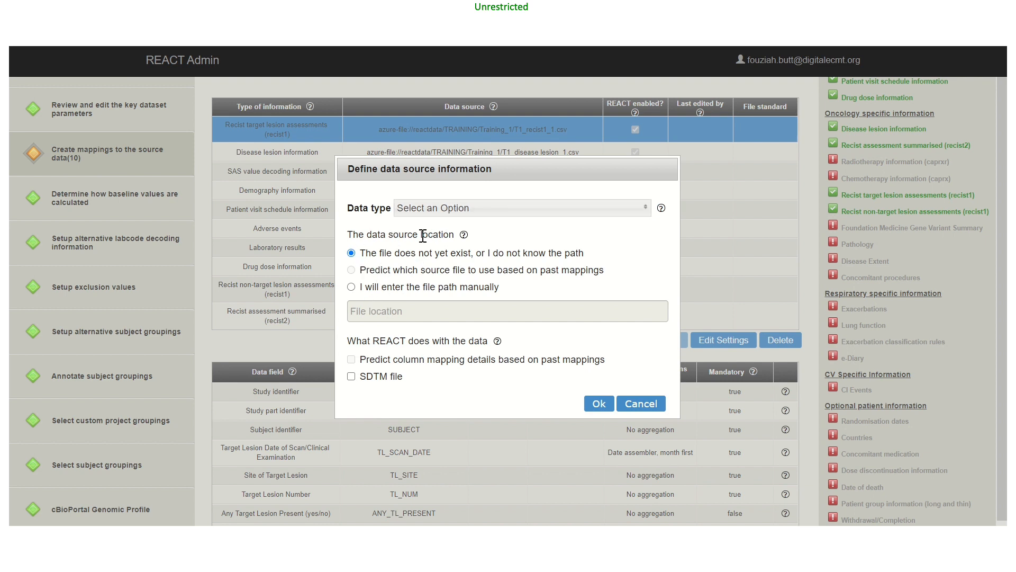
{"action": "left_click", "coordinate": [626, 406]}
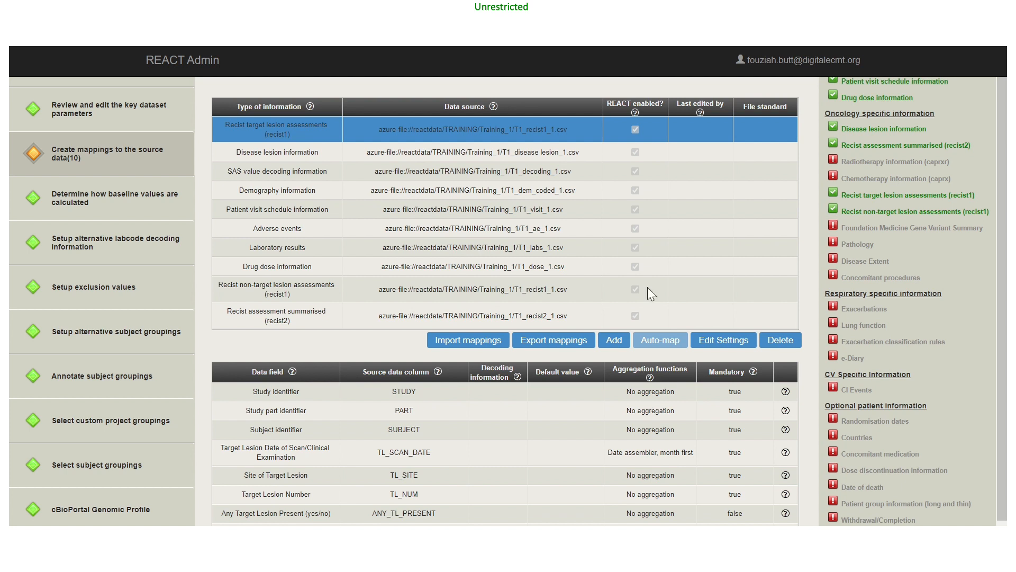
Examine the column mappings of the Recist non-target lesion assessments (recist1) data source, including its confirmation setting
{"action": "left_click", "coordinate": [272, 294]}
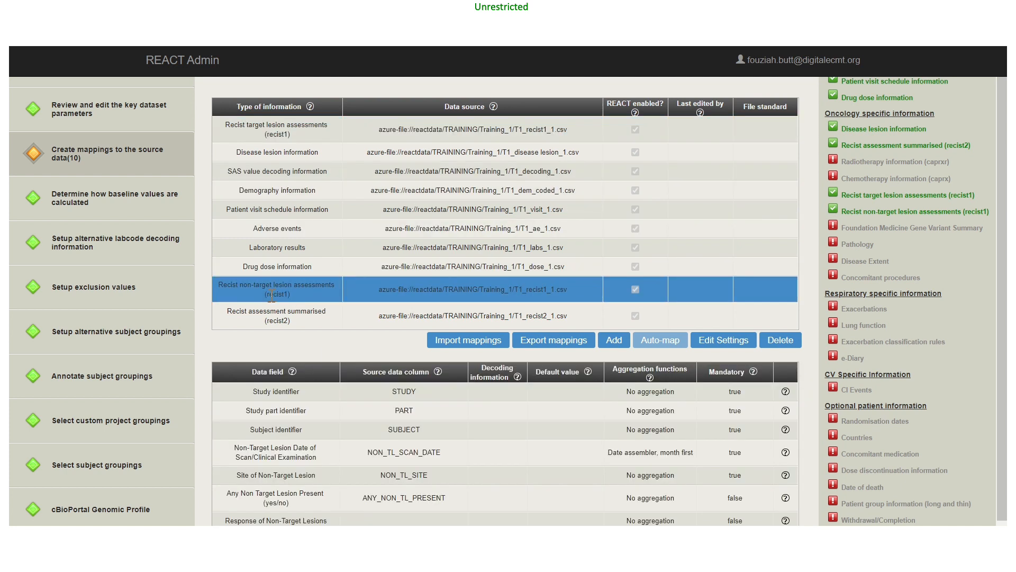
{"action": "scroll", "coordinate": [342, 403], "scroll_direction": "down", "scroll_amount": 3}
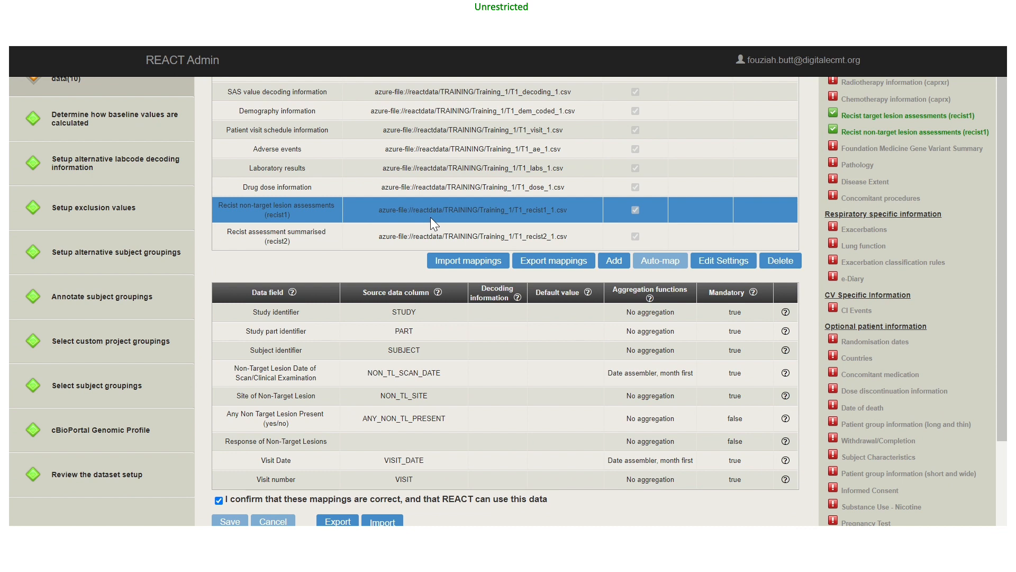
{"action": "scroll", "coordinate": [430, 217], "scroll_direction": "up", "scroll_amount": 3}
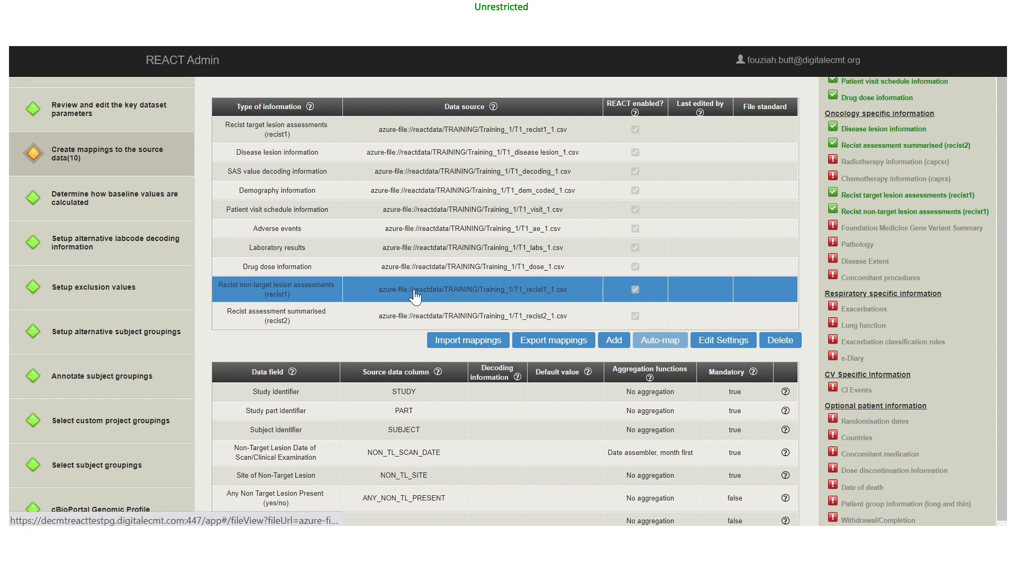
{"action": "scroll", "coordinate": [418, 293], "scroll_direction": "down", "scroll_amount": 3}
{"action": "scroll", "coordinate": [414, 289], "scroll_direction": "down", "scroll_amount": 2}
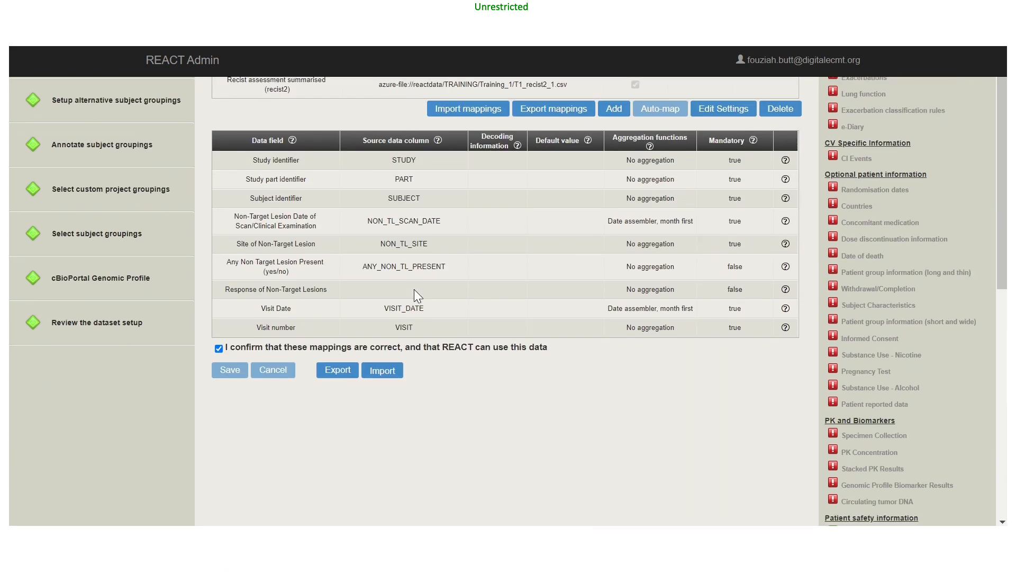
{"action": "scroll", "coordinate": [414, 289], "scroll_direction": "up", "scroll_amount": 2}
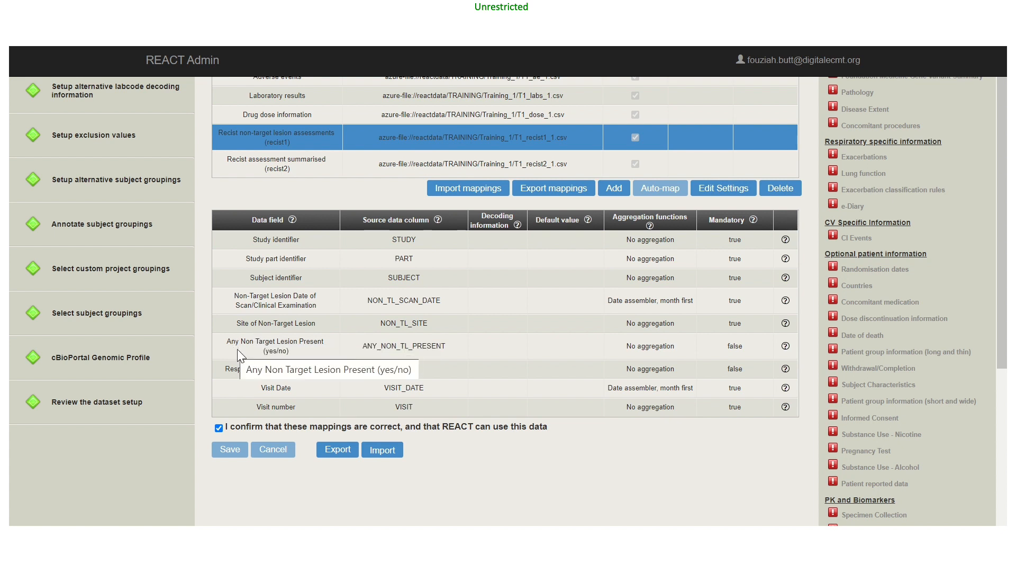
{"action": "scroll", "coordinate": [237, 348], "scroll_direction": "down", "scroll_amount": 2}
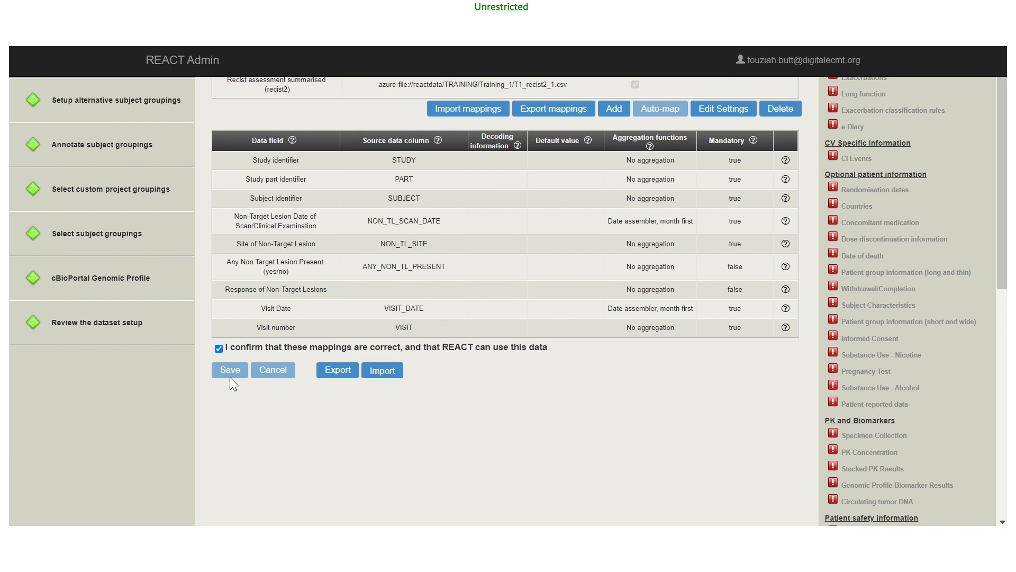
{"action": "scroll", "coordinate": [335, 386], "scroll_direction": "up", "scroll_amount": 5}
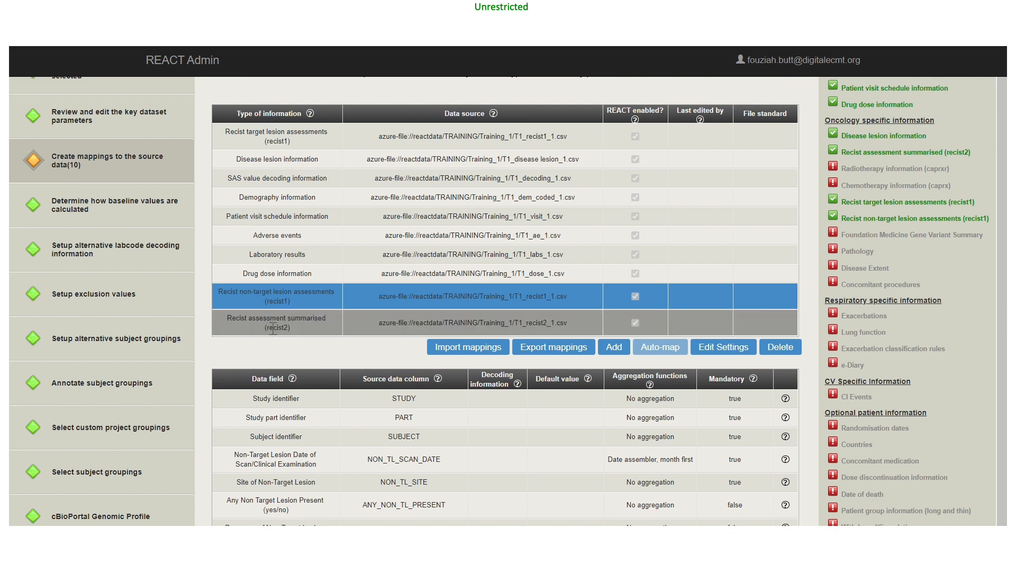
{"action": "left_click", "coordinate": [609, 347]}
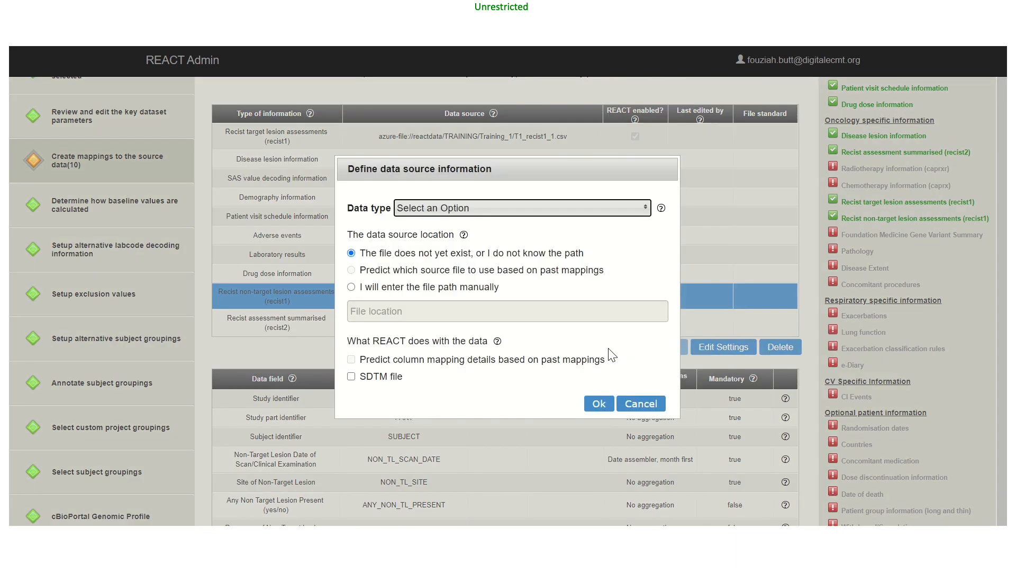
{"action": "left_click", "coordinate": [643, 210]}
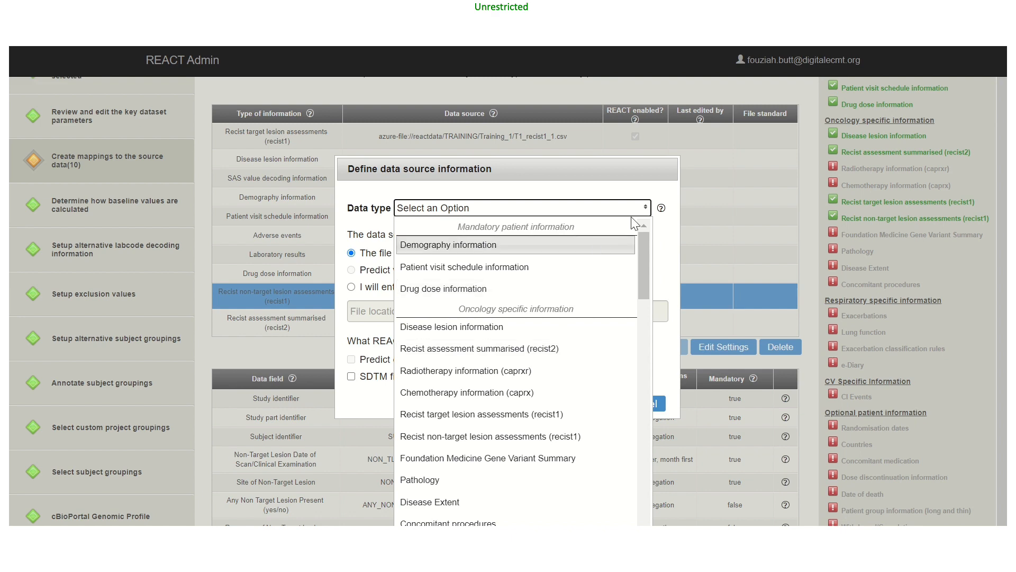
{"action": "left_click", "coordinate": [644, 209]}
{"action": "left_click", "coordinate": [631, 404]}
Review the column mappings of the Recist assessment summarised (recist2) data source down to the assessment frequency
{"action": "left_click", "coordinate": [269, 323]}
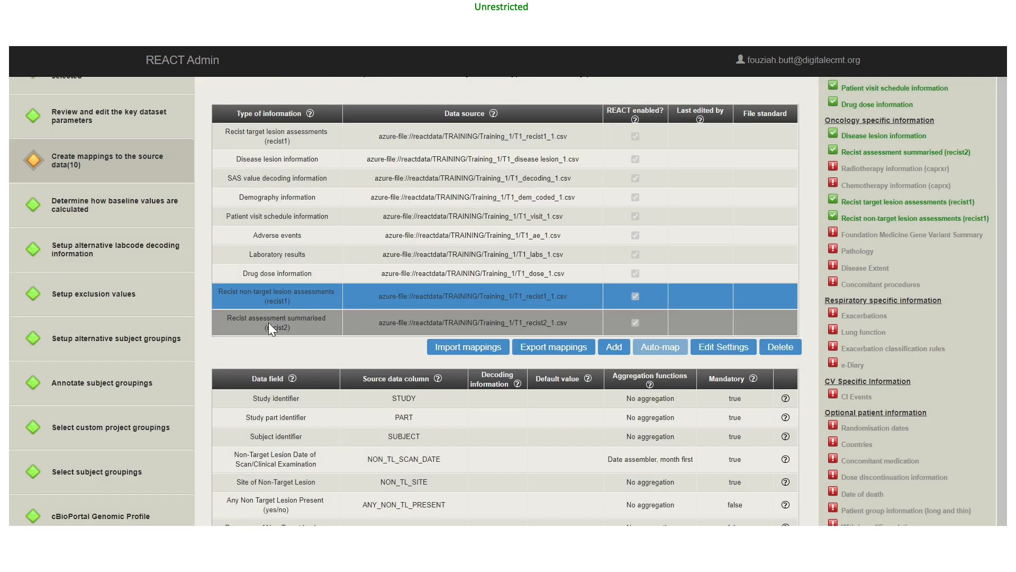
{"action": "scroll", "coordinate": [269, 322], "scroll_direction": "down", "scroll_amount": 2}
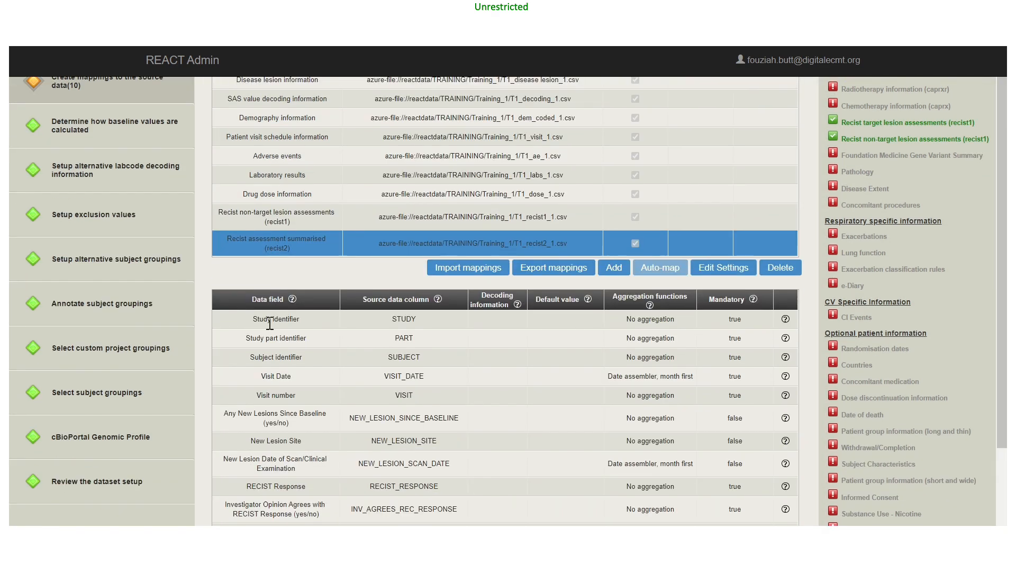
{"action": "scroll", "coordinate": [270, 323], "scroll_direction": "down", "scroll_amount": 3}
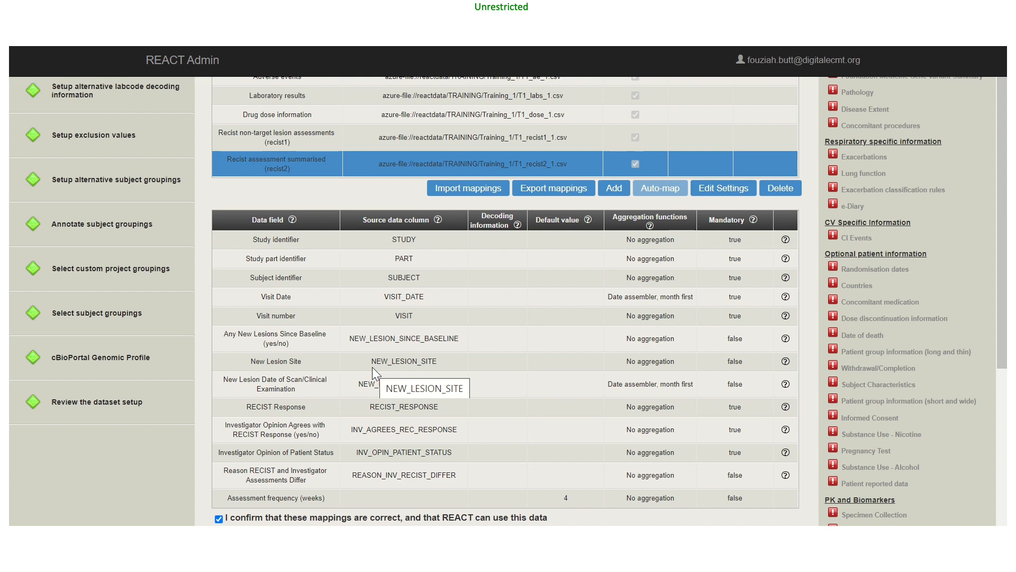
{"action": "scroll", "coordinate": [372, 367], "scroll_direction": "down", "scroll_amount": 3}
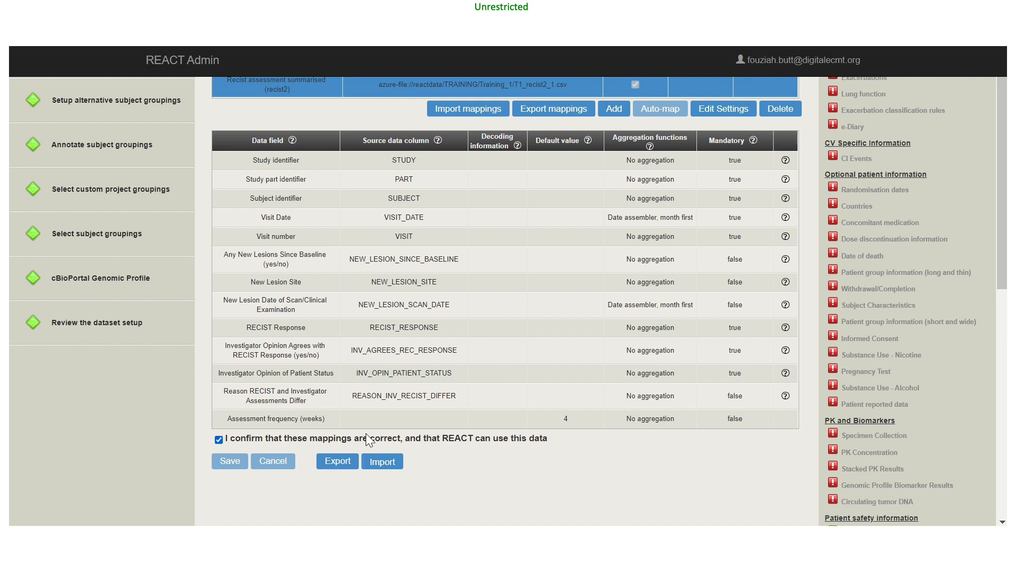
Review the Training_1 dataset setup, finish it and upload the dataset's data into the system
{"action": "left_click", "coordinate": [82, 330]}
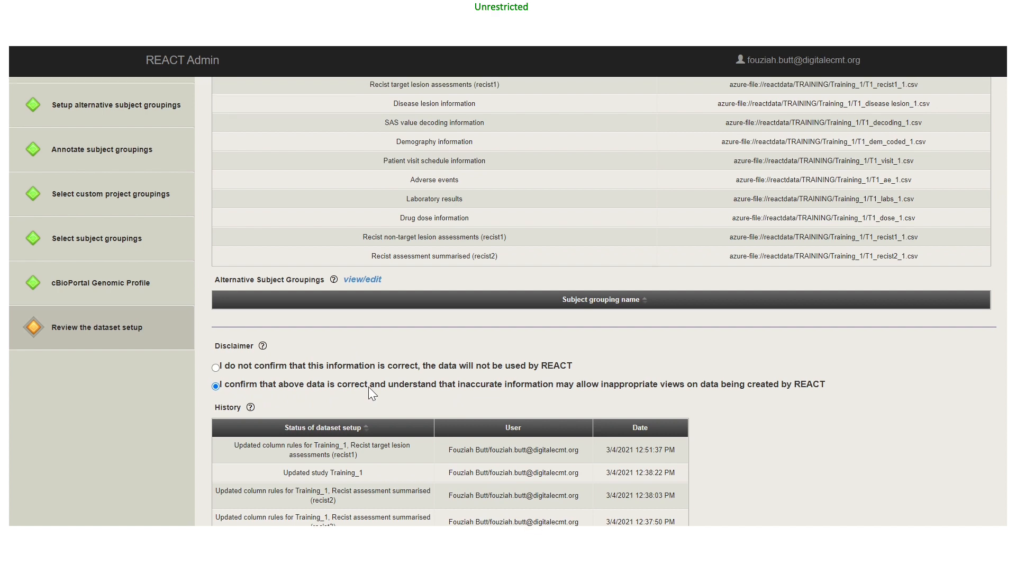
{"action": "scroll", "coordinate": [369, 387], "scroll_direction": "up", "scroll_amount": 6}
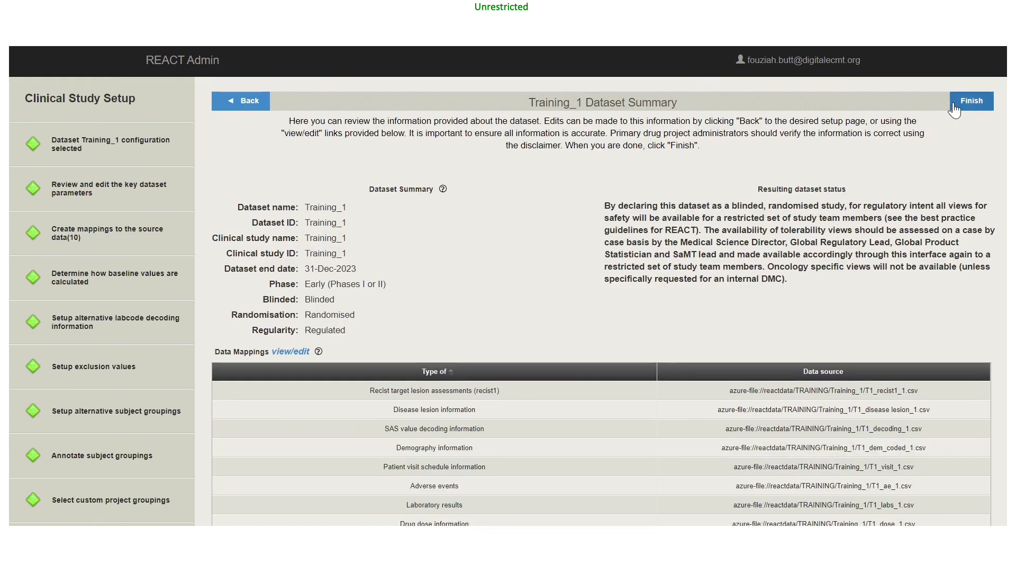
{"action": "left_click", "coordinate": [978, 100]}
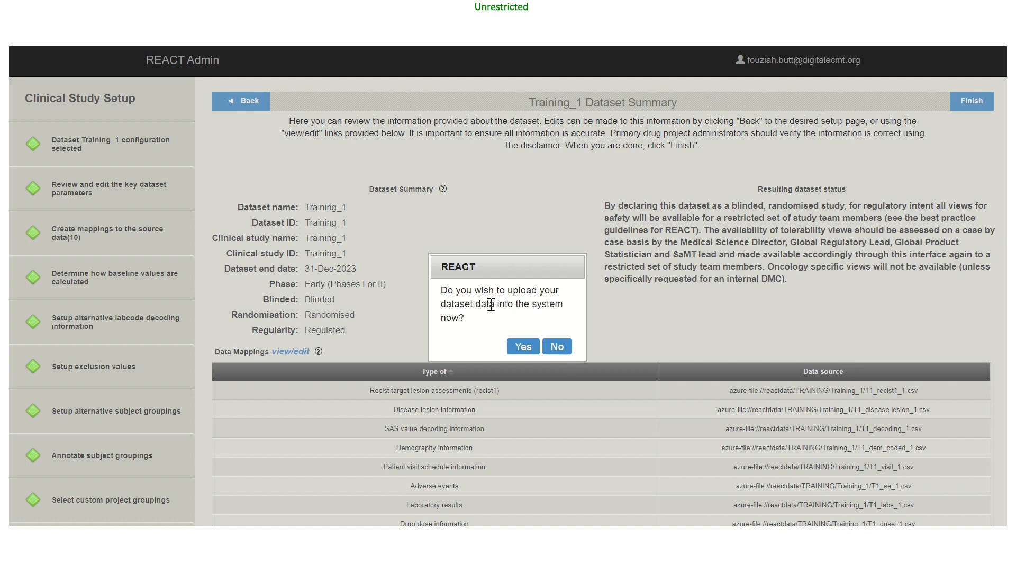
{"action": "left_click", "coordinate": [518, 348]}
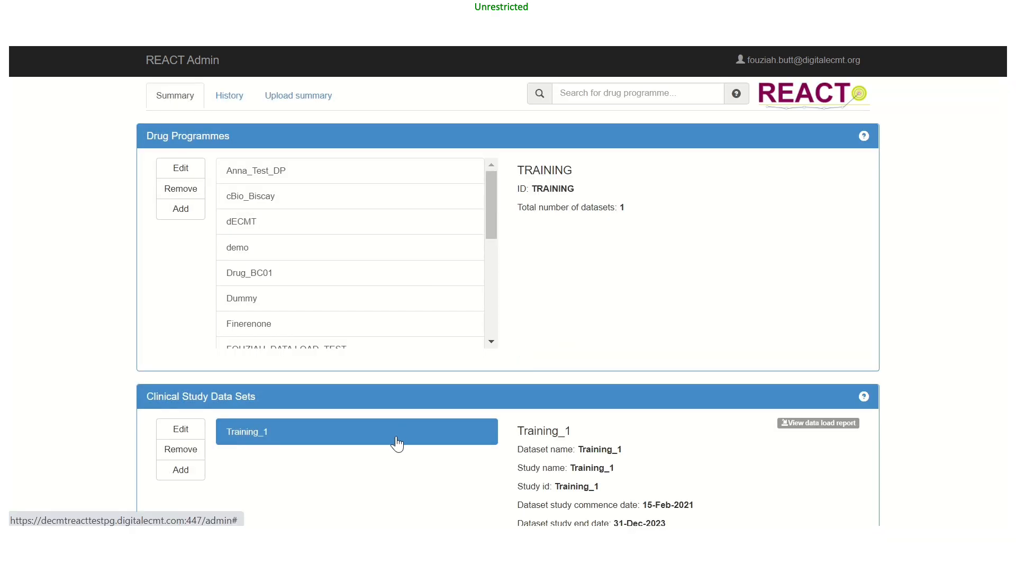
Open Training_1's data load report and view the source data table report for the 04-Mar-2021 13:35 upload
{"action": "scroll", "coordinate": [398, 439], "scroll_direction": "down", "scroll_amount": 3}
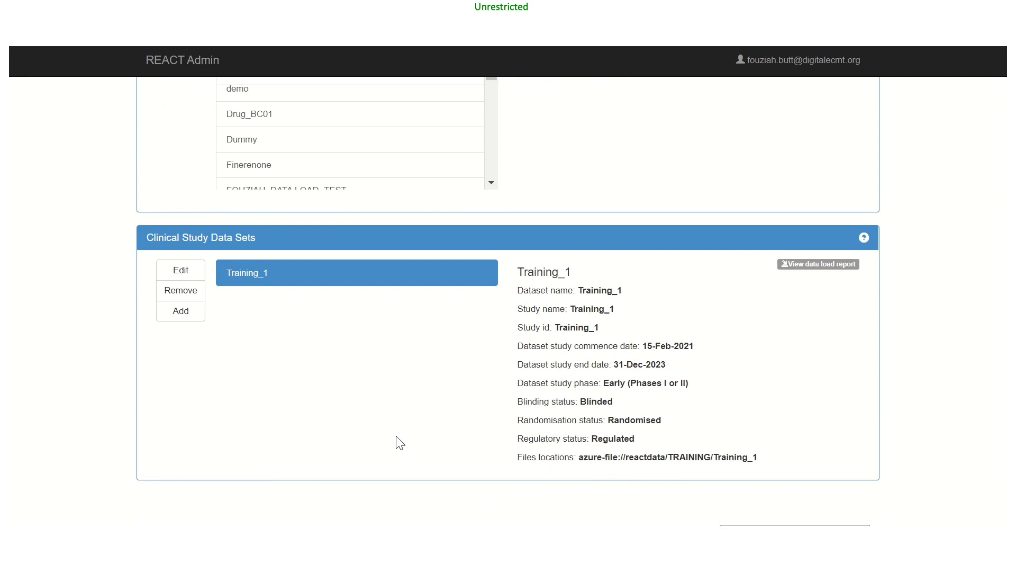
{"action": "left_click", "coordinate": [810, 267]}
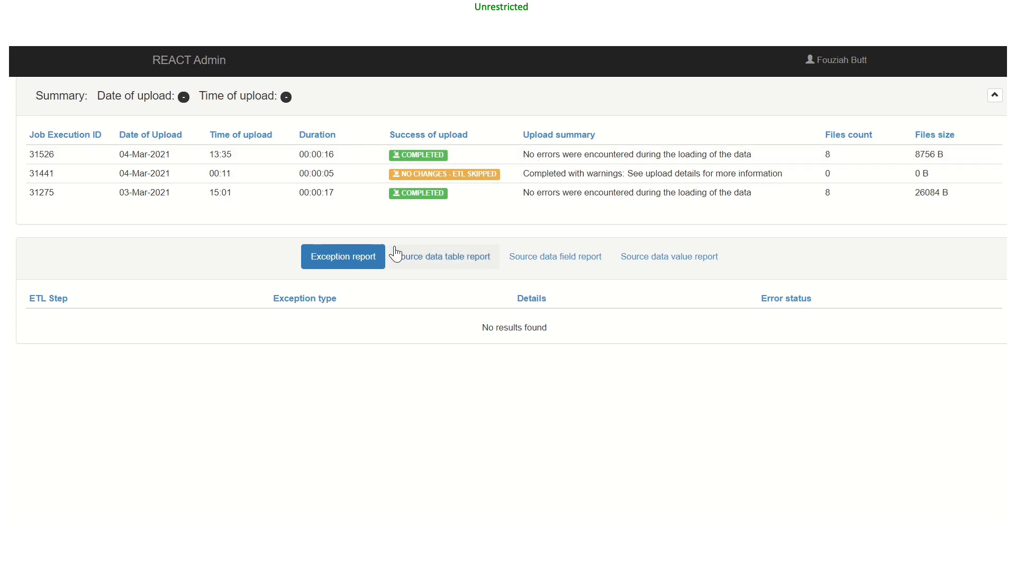
{"action": "left_click", "coordinate": [434, 265]}
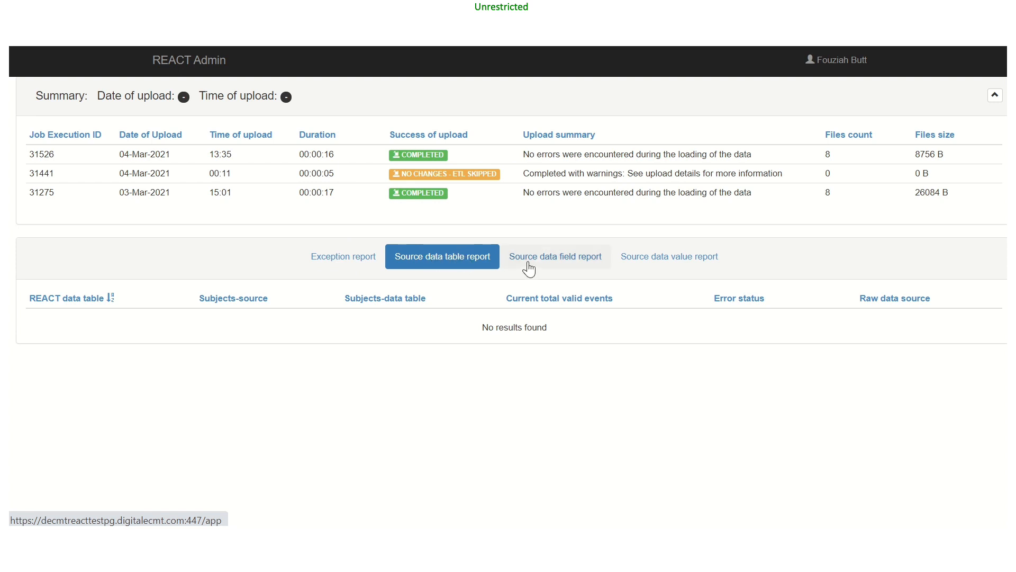
{"action": "left_click", "coordinate": [383, 160]}
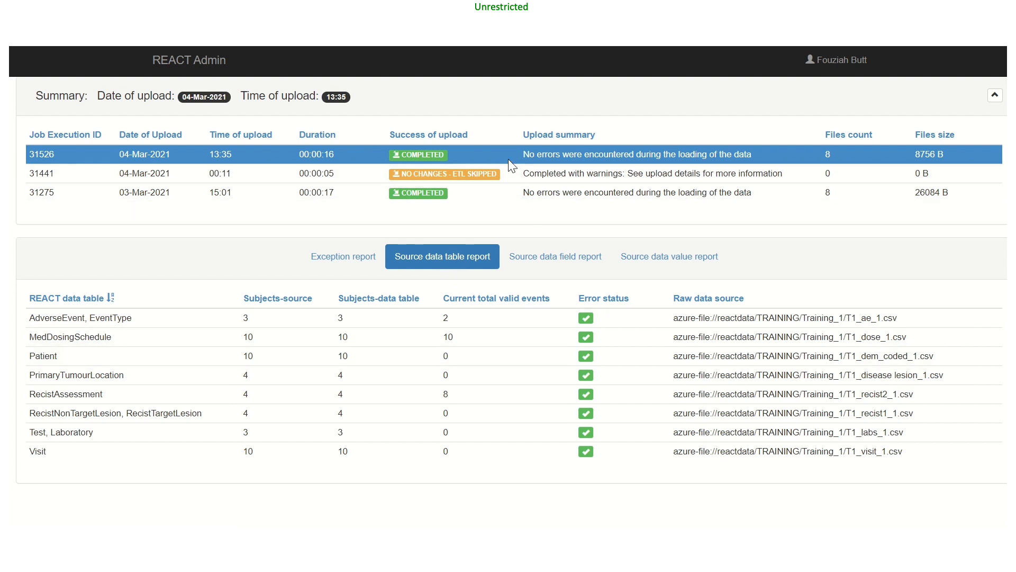
Check the source data field report and the source data value report for the selected upload
{"action": "left_click", "coordinate": [544, 259]}
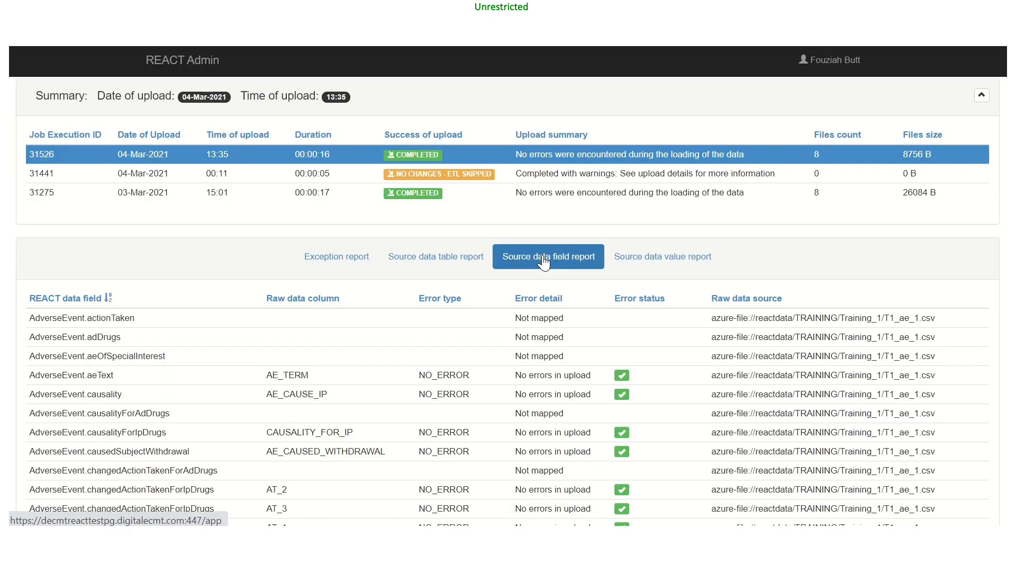
{"action": "scroll", "coordinate": [534, 395], "scroll_direction": "down", "scroll_amount": 3}
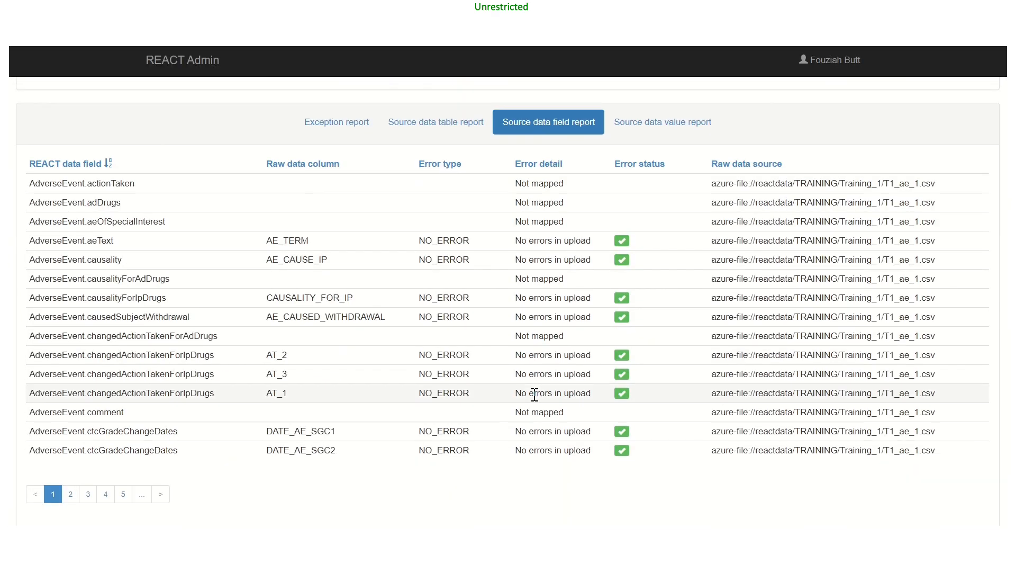
{"action": "scroll", "coordinate": [535, 395], "scroll_direction": "up", "scroll_amount": 3}
{"action": "left_click", "coordinate": [634, 266]}
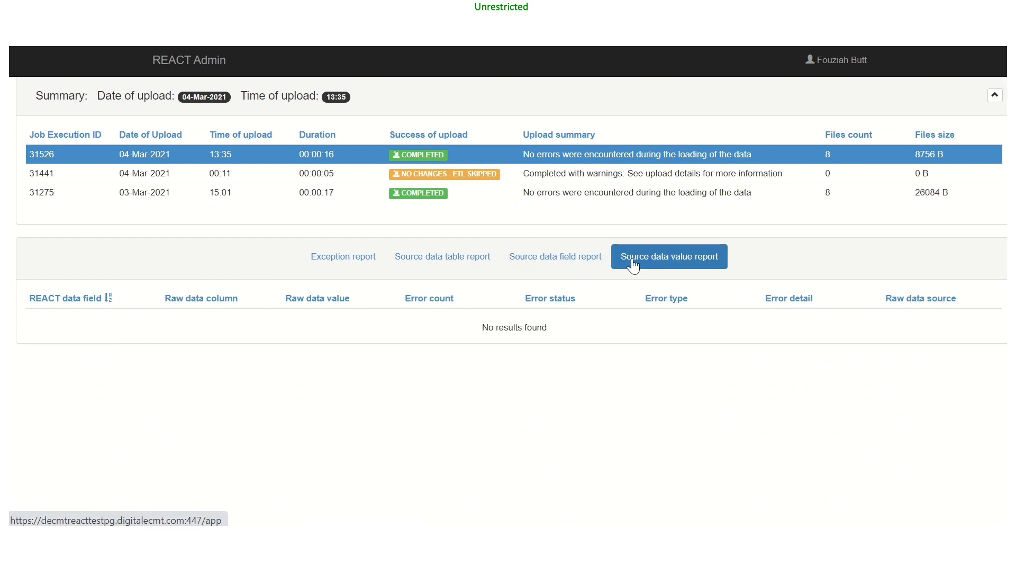